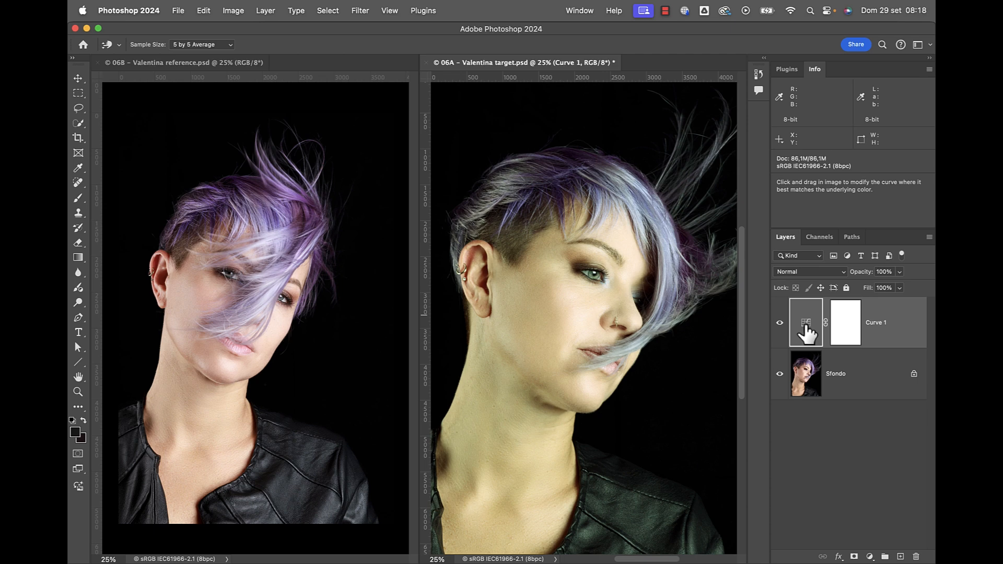
Compare the image with and without the Curve 1 adjustment, then close its settings.
double_click(807, 330)
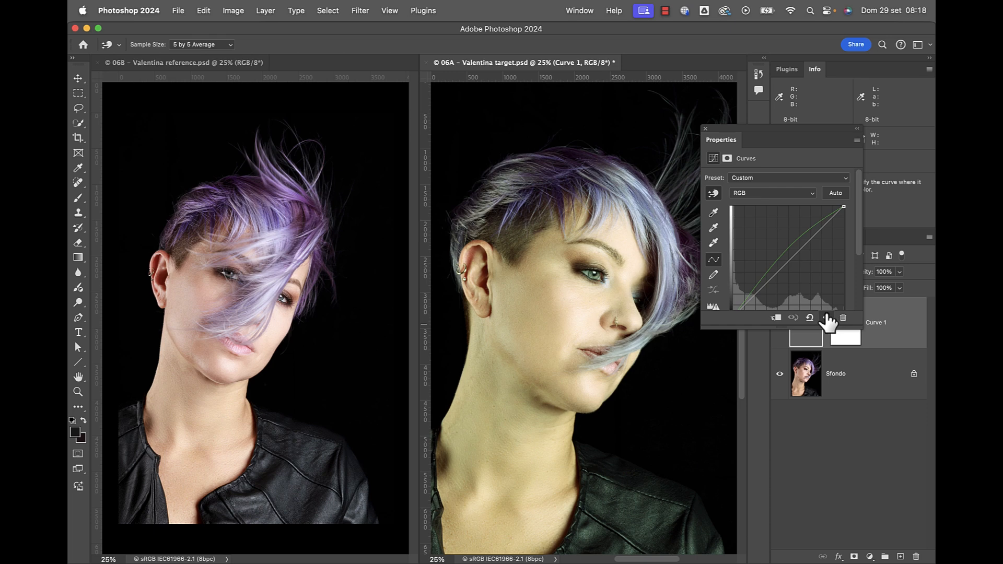
left_click(827, 318)
left_click(827, 318)
left_click(706, 129)
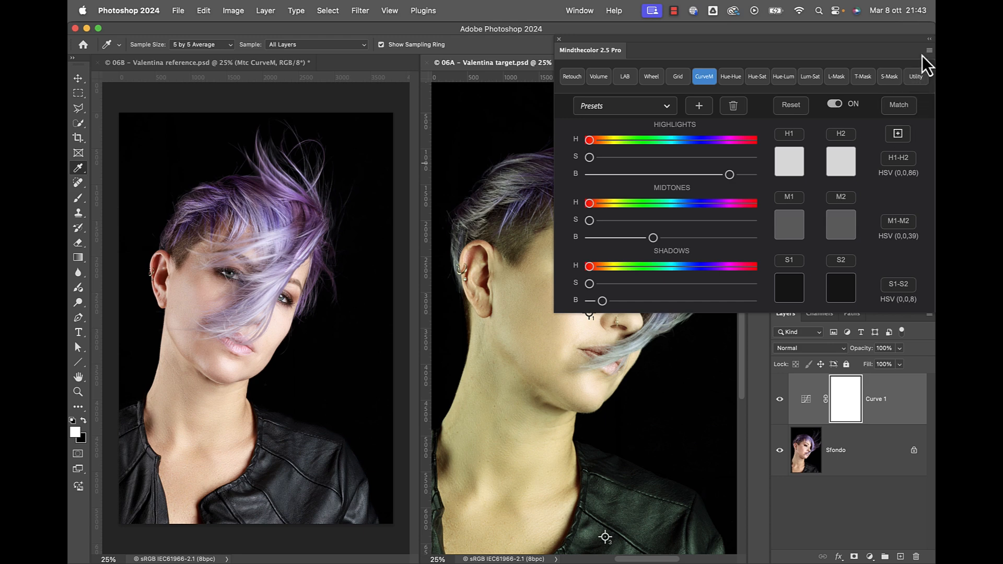
Collapse the Mindthecolor panel and switch to the 06B reference portrait.
left_click(929, 39)
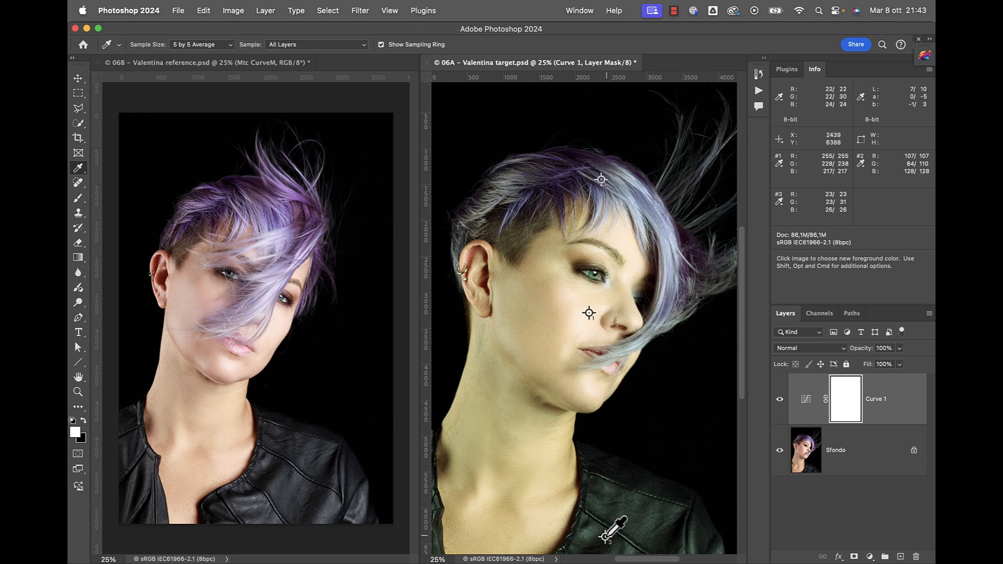
left_click(199, 68)
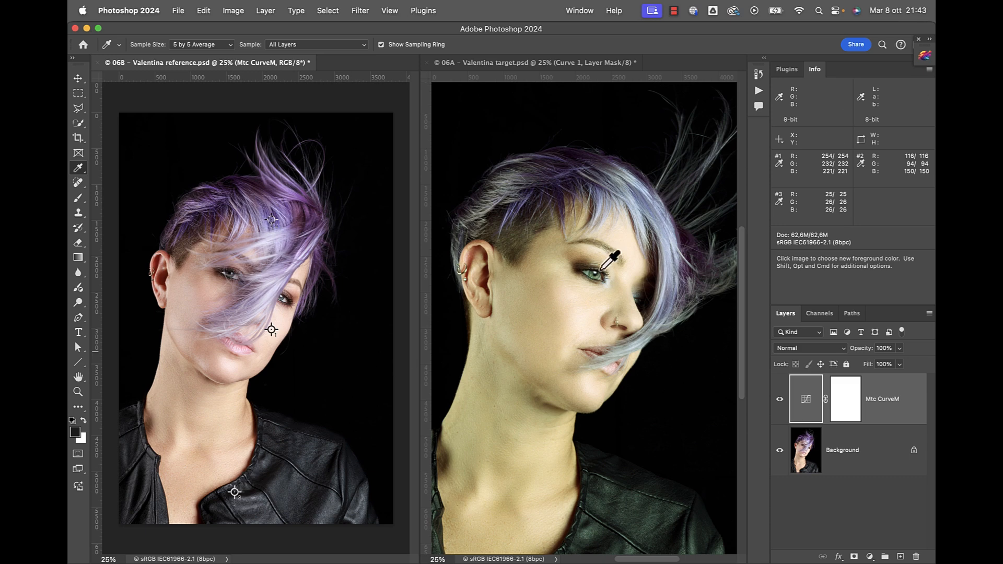
Set the Info panel's second readout to Lab Color and re-expand the Mindthecolor CurveM panel.
left_click(861, 98)
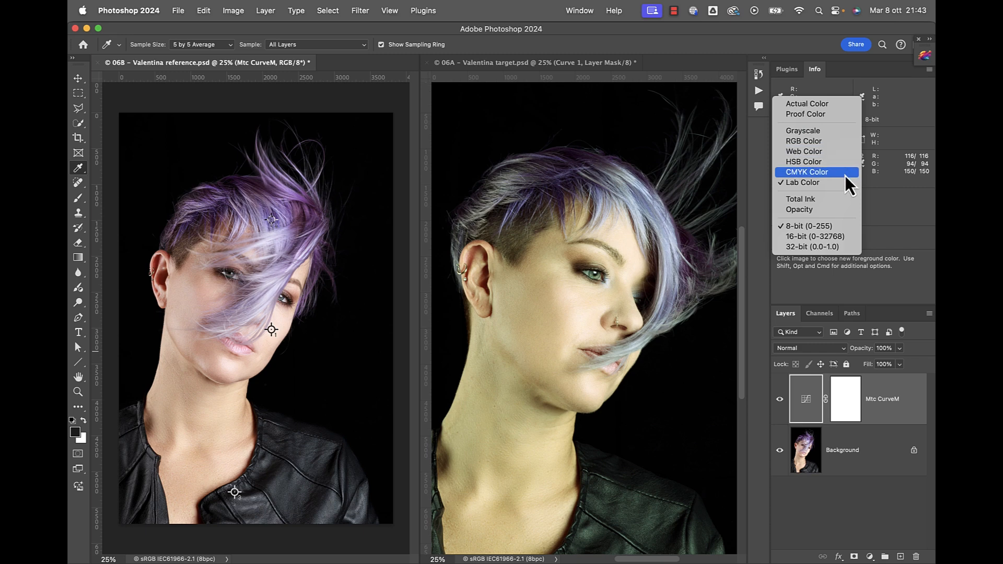
left_click(813, 183)
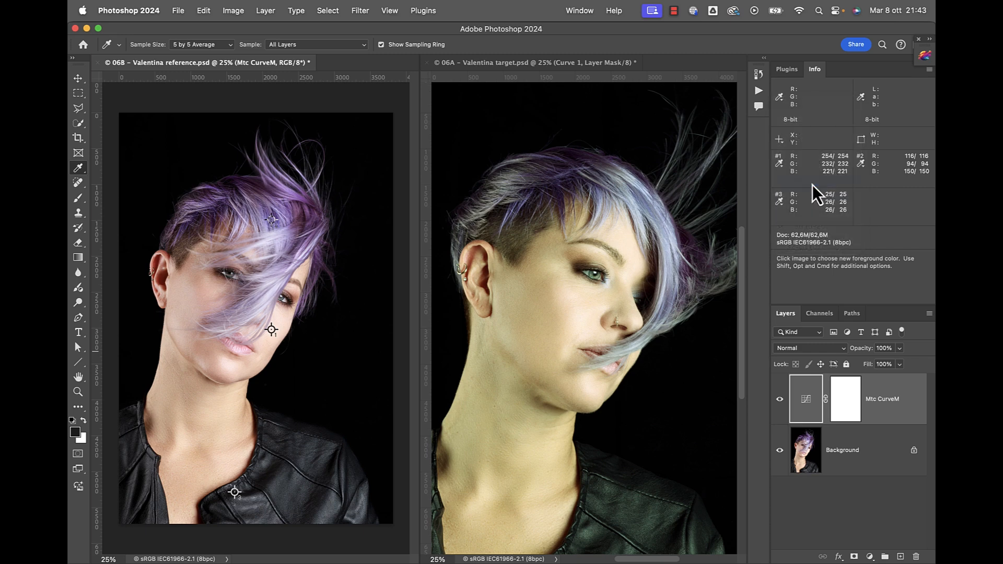
left_click(861, 98)
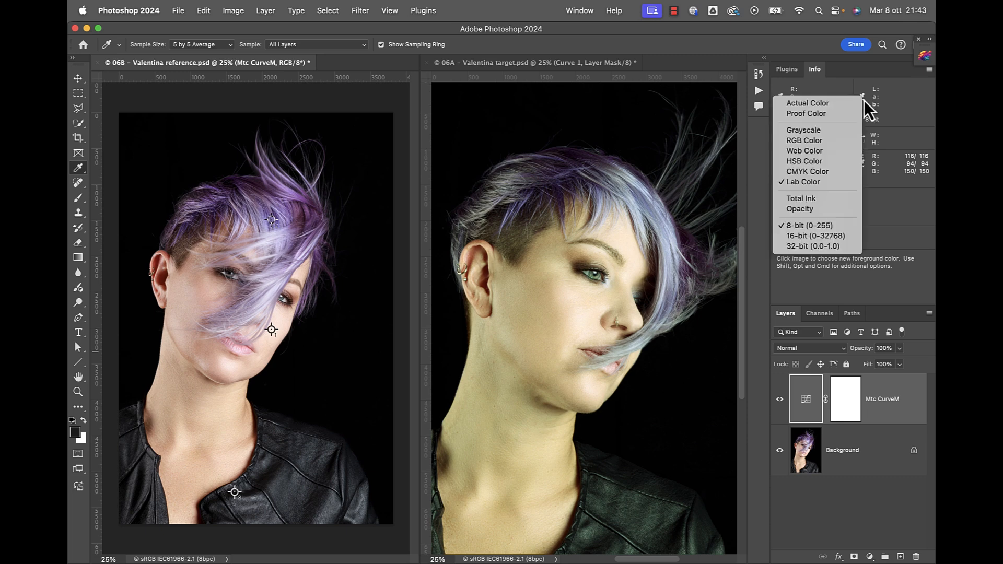
left_click(917, 103)
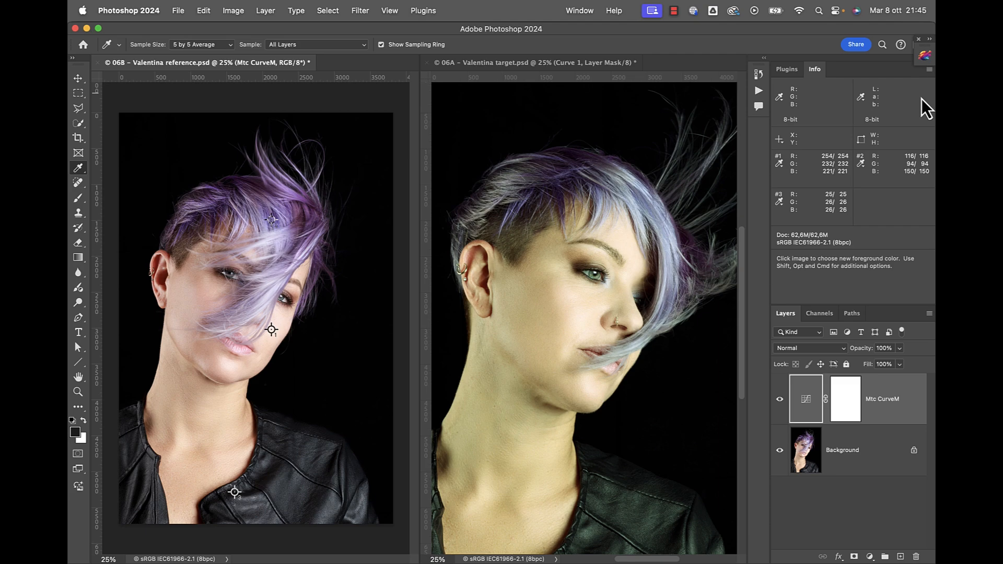
left_click(922, 52)
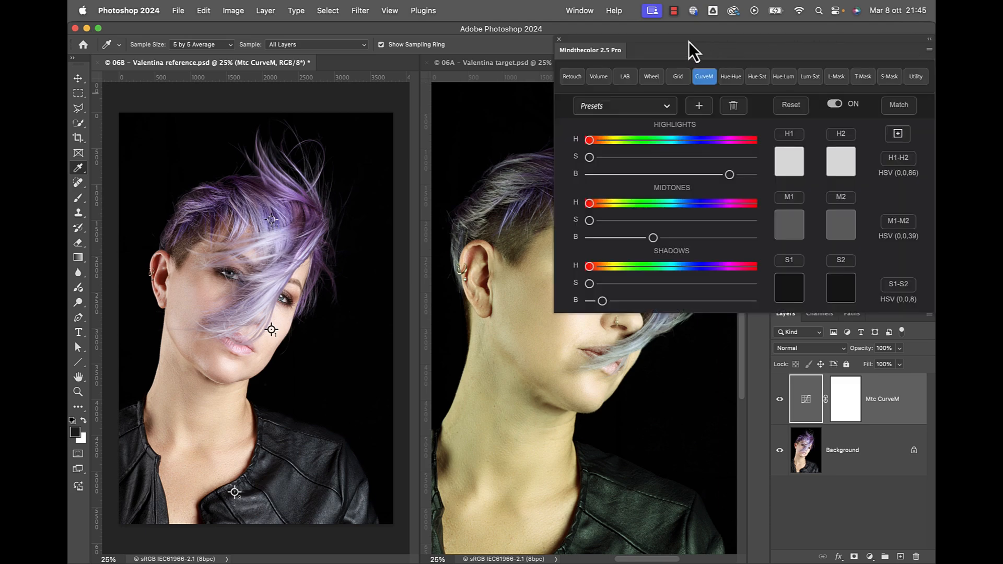
Set CurveM's H1 highlight to the target face's peach skin tone, ffeed8.
left_click_drag(675, 42, 196, 283)
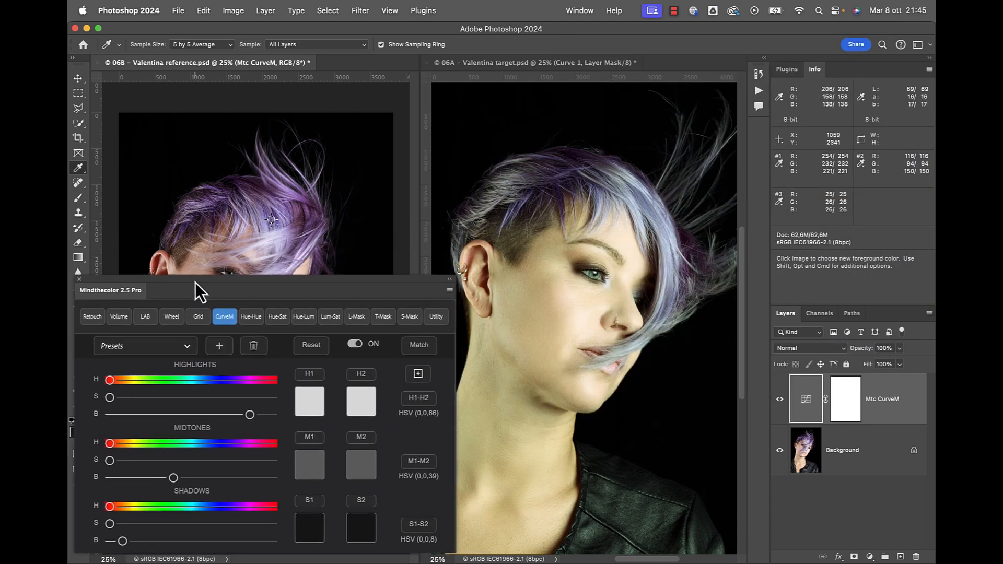
left_click(495, 60)
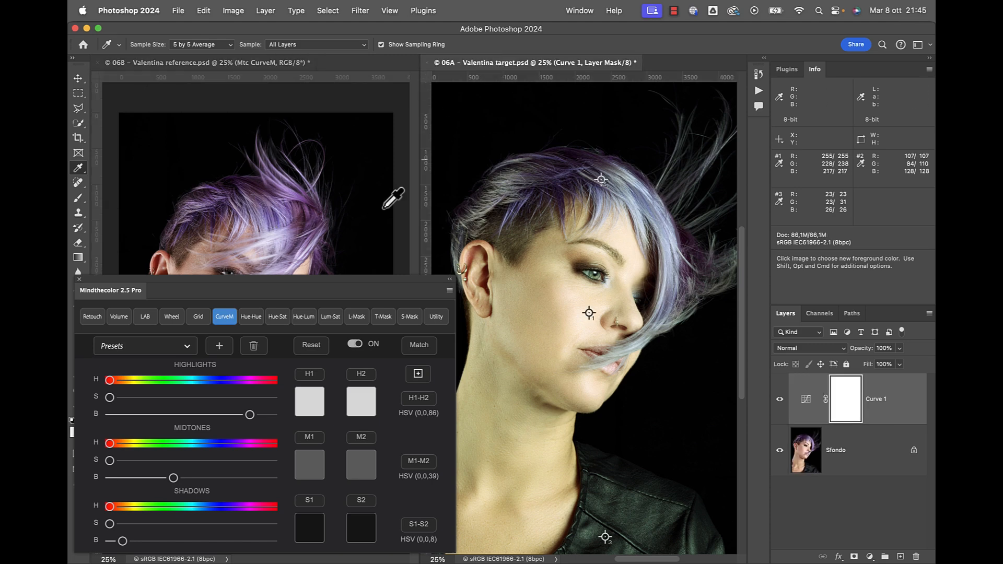
left_click(309, 374)
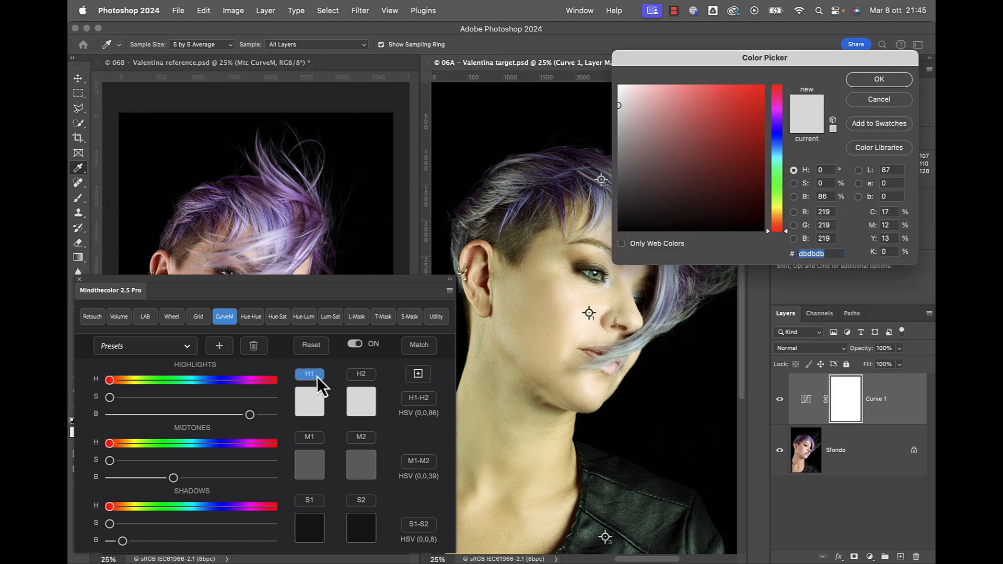
left_click(588, 315)
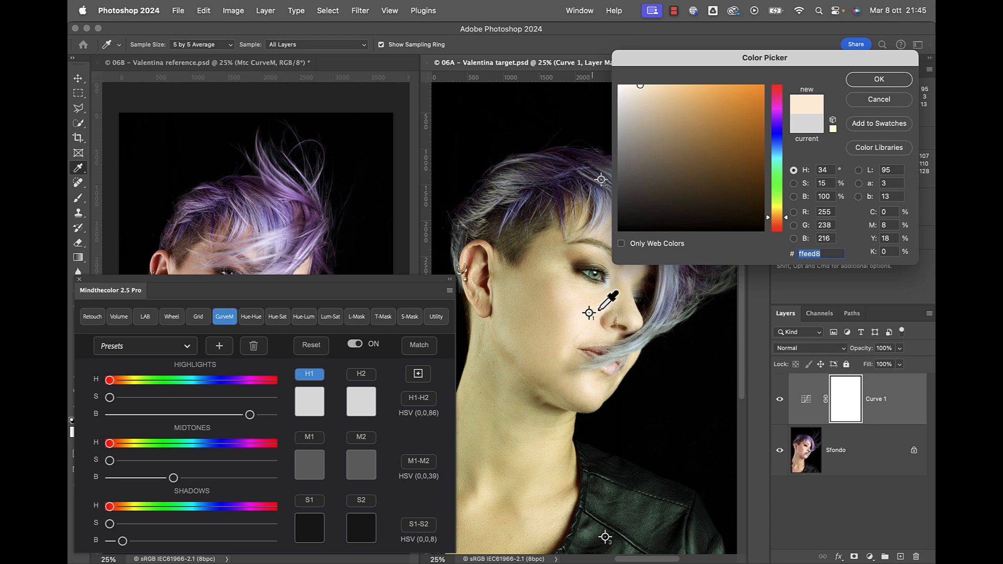
left_click(879, 80)
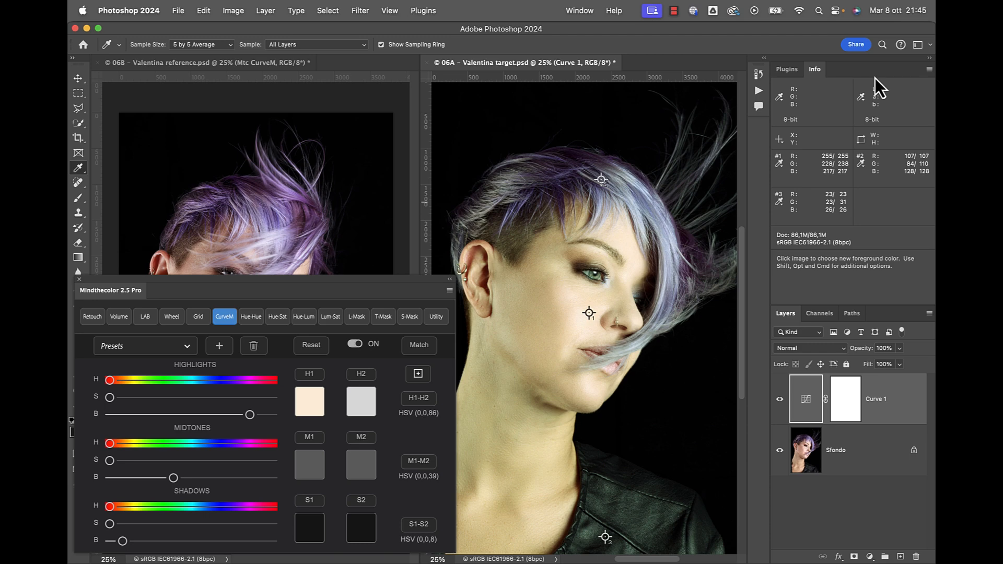
Sample M1 from the target's bluish-grey hair and S1 from her dark green jacket (151c17).
left_click(314, 439)
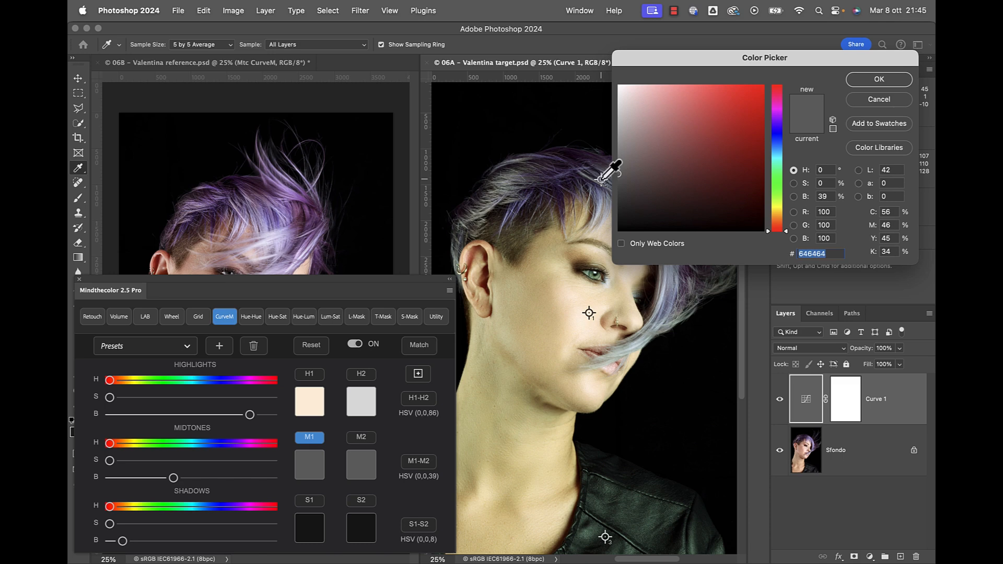
left_click(600, 179)
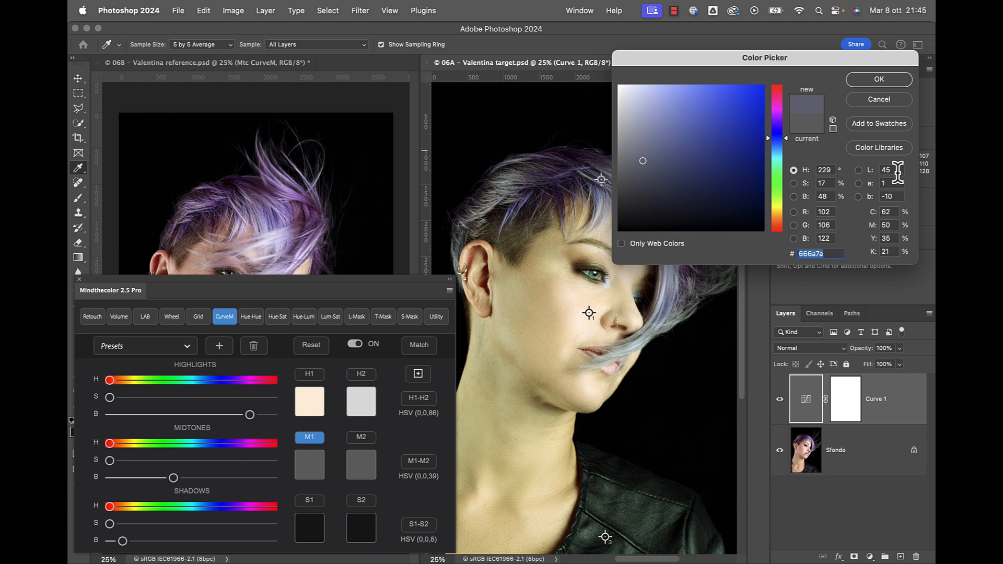
left_click(881, 84)
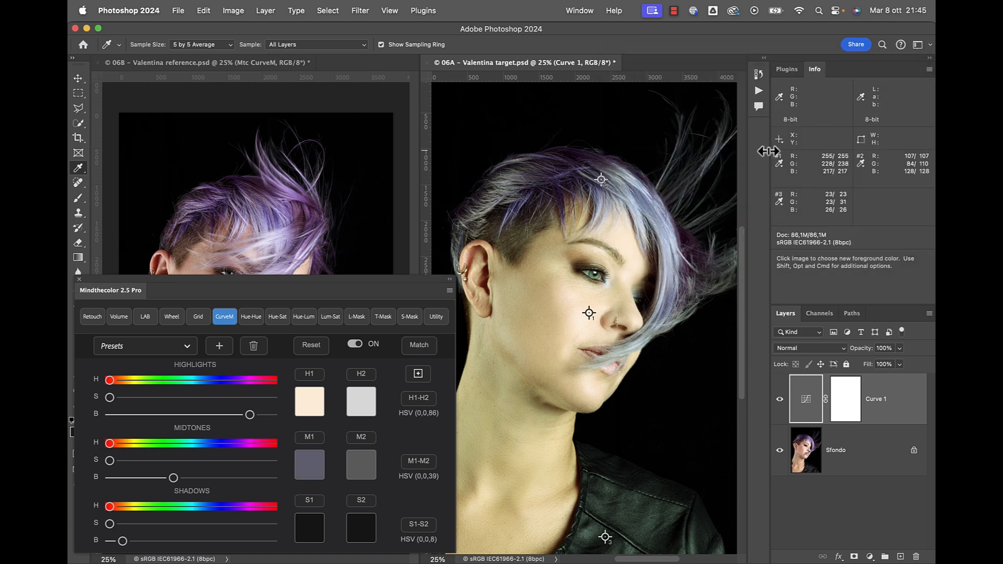
left_click(311, 517)
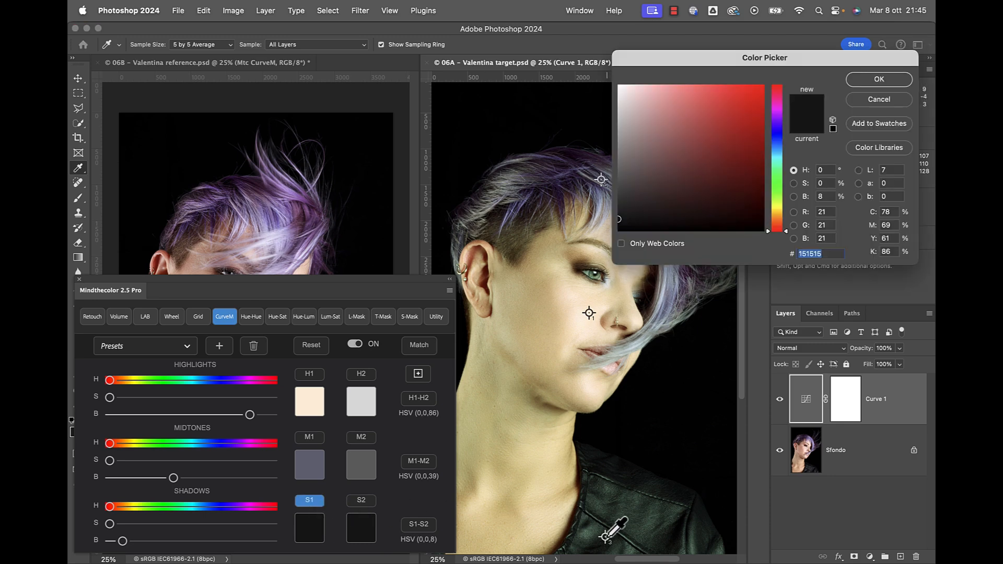
left_click(608, 534)
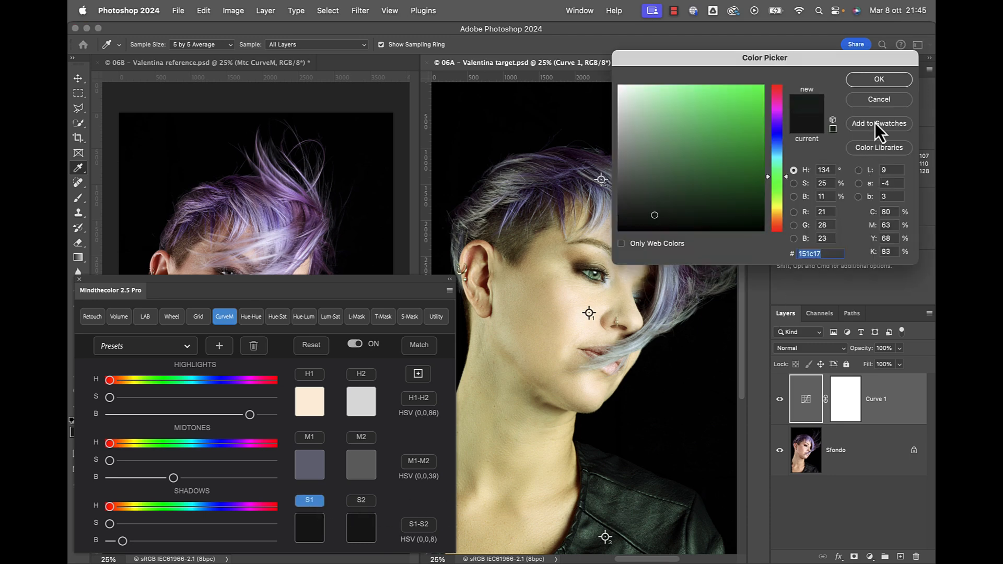
left_click(879, 80)
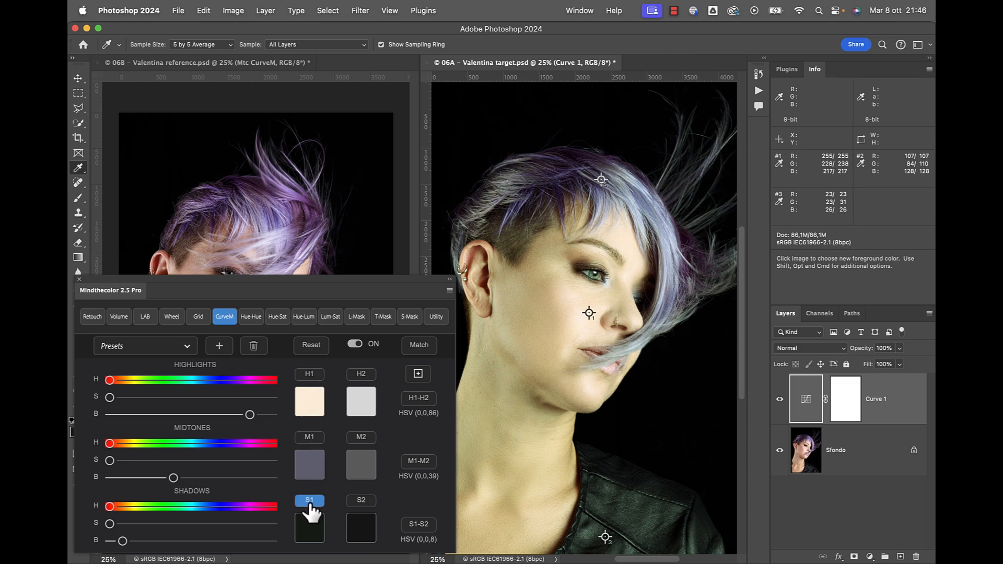
Place the reference portrait beside the target and sample her skin for H2 (HSV 19,13,100).
left_click_drag(295, 282, 766, 290)
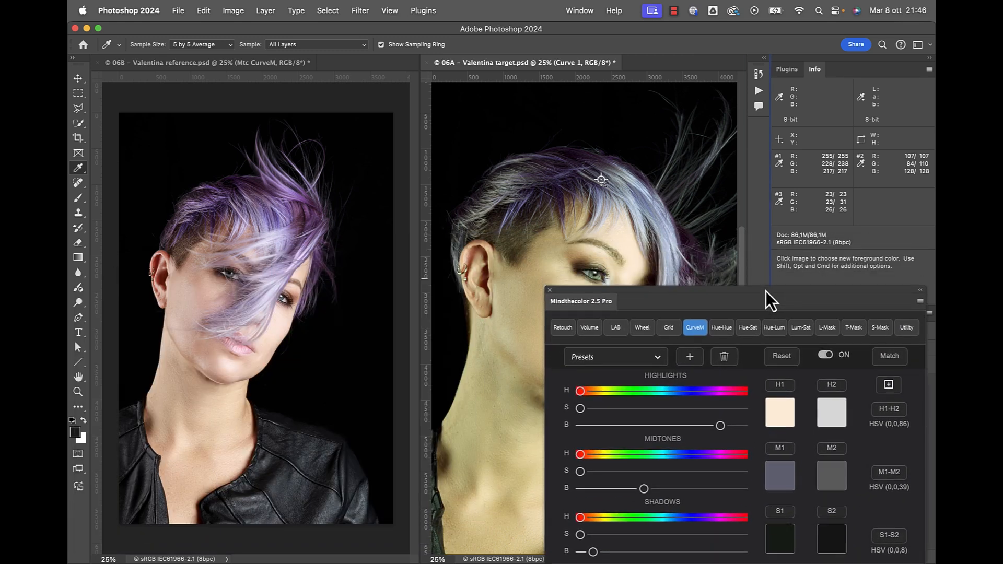
left_click(211, 64)
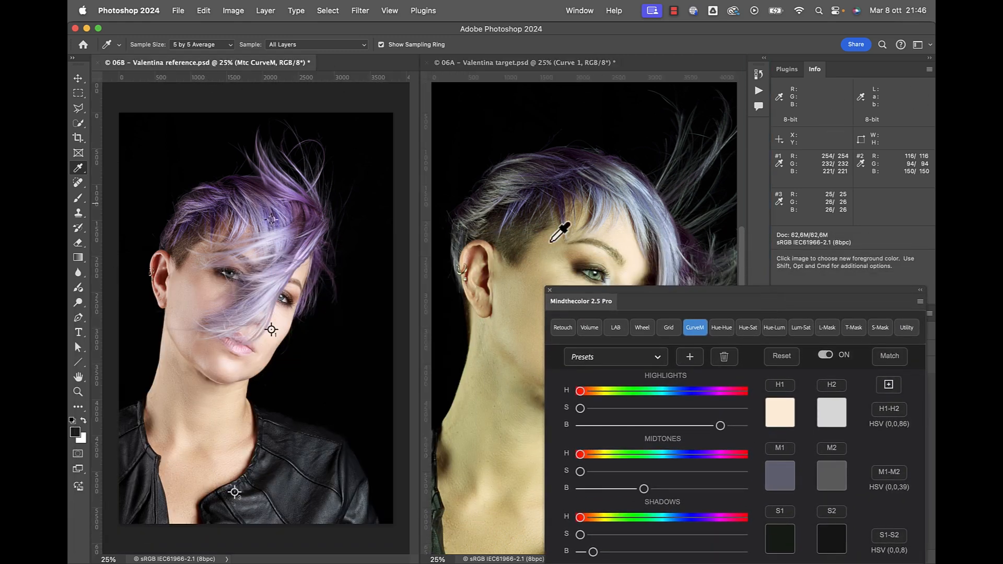
left_click(832, 384)
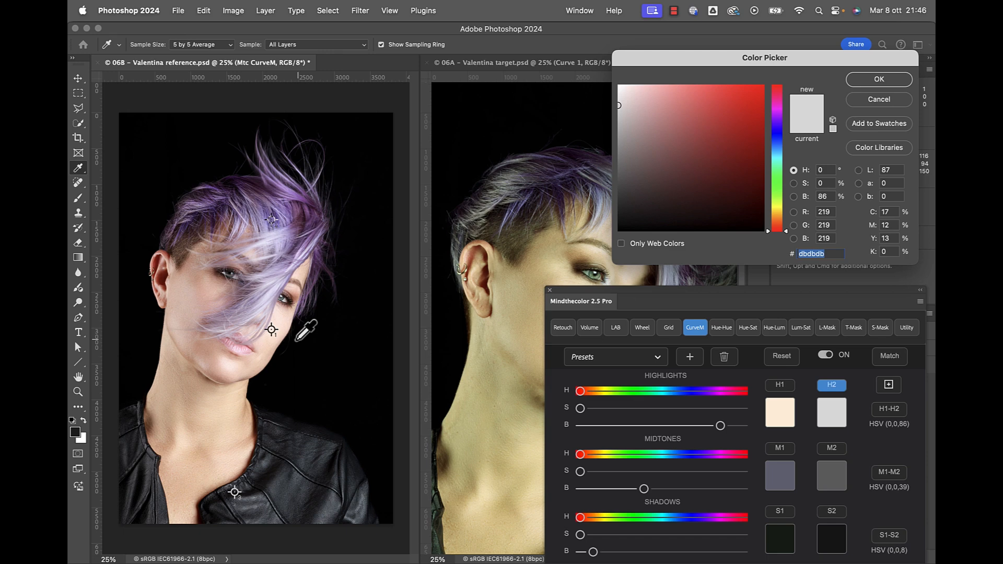
left_click(269, 332)
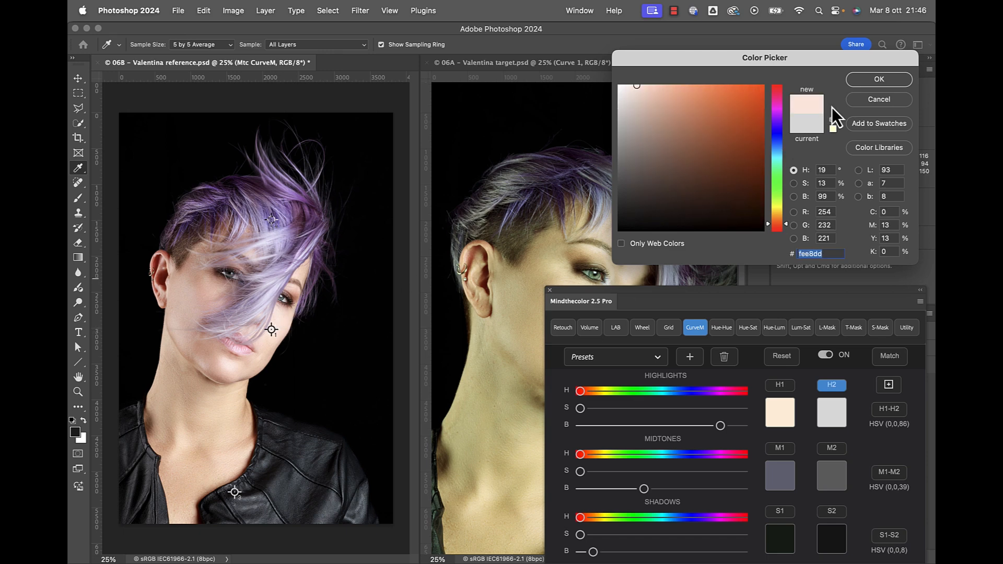
left_click(883, 78)
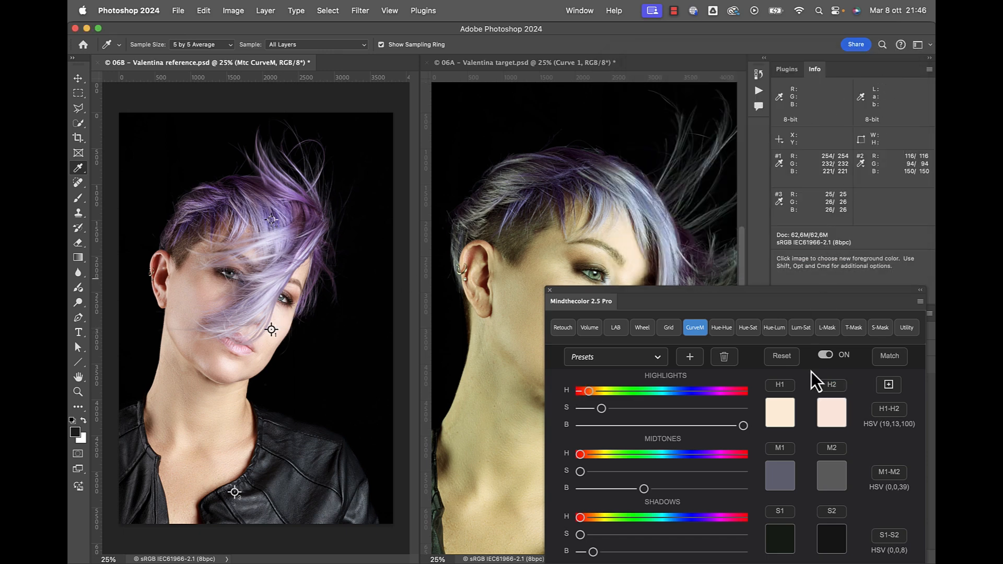
Sample M2 from the reference's purple hair (260,36,62) and S2 from her jacket (231,9,16).
left_click(829, 445)
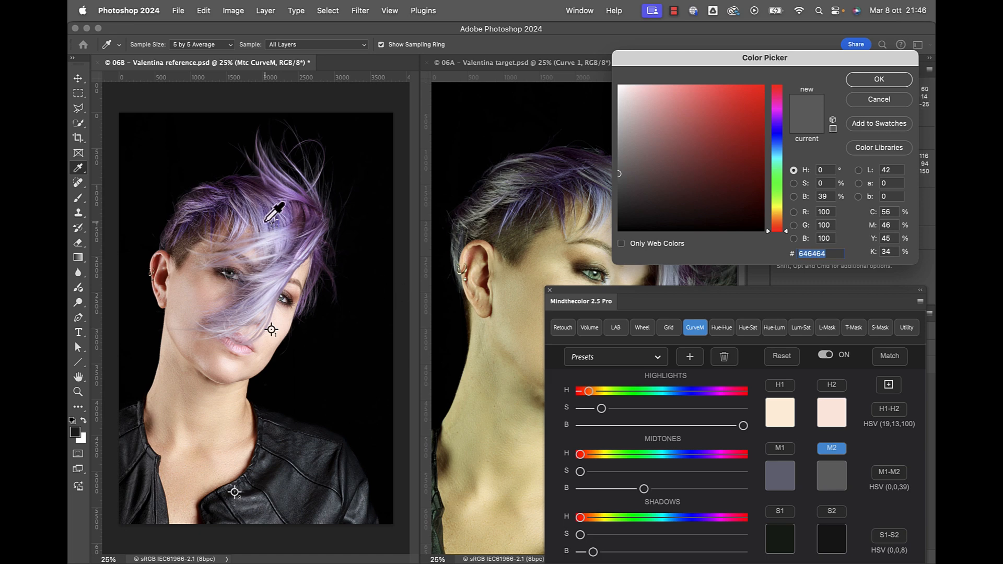
left_click(272, 221)
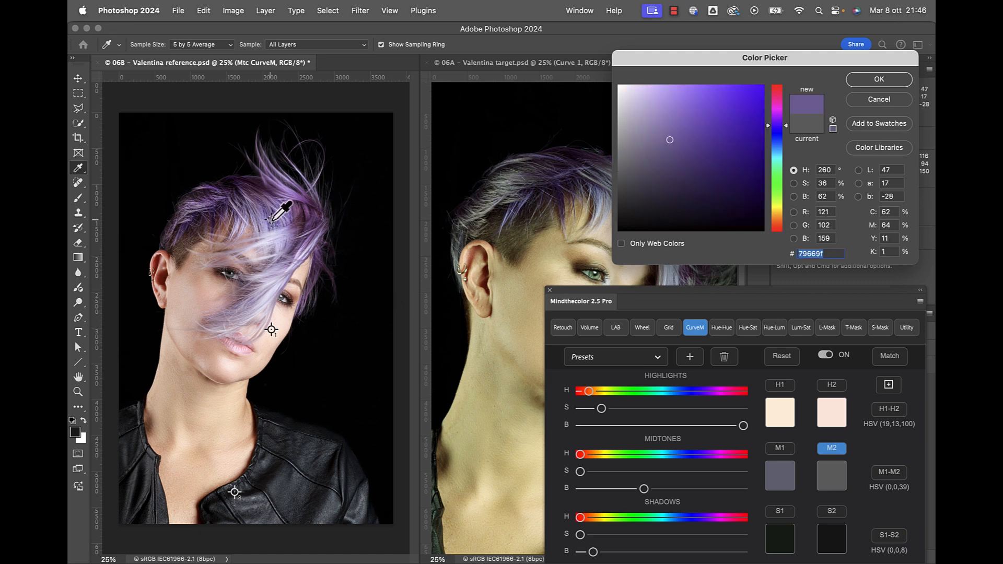
left_click(879, 79)
left_click(831, 511)
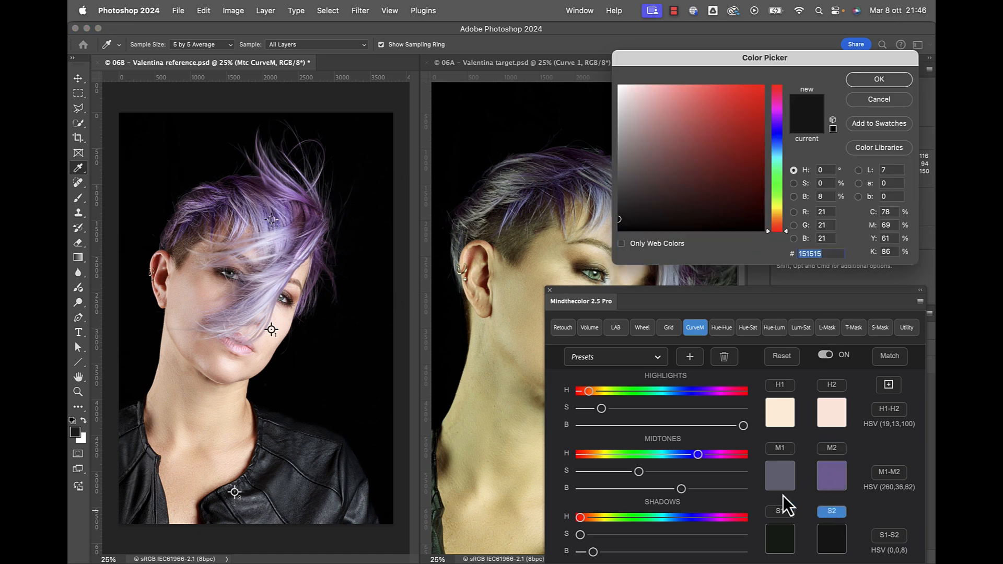
left_click(235, 492)
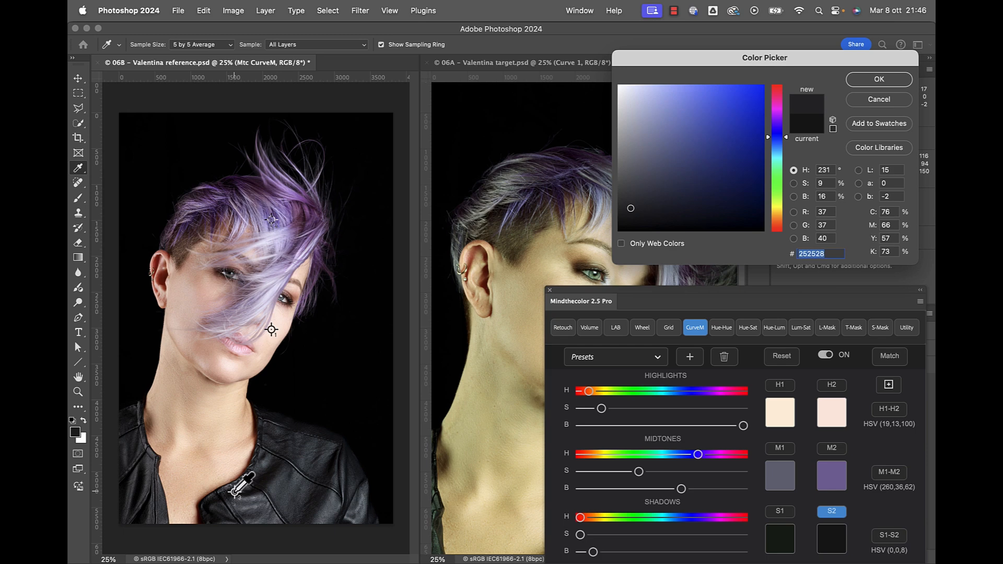
left_click(883, 82)
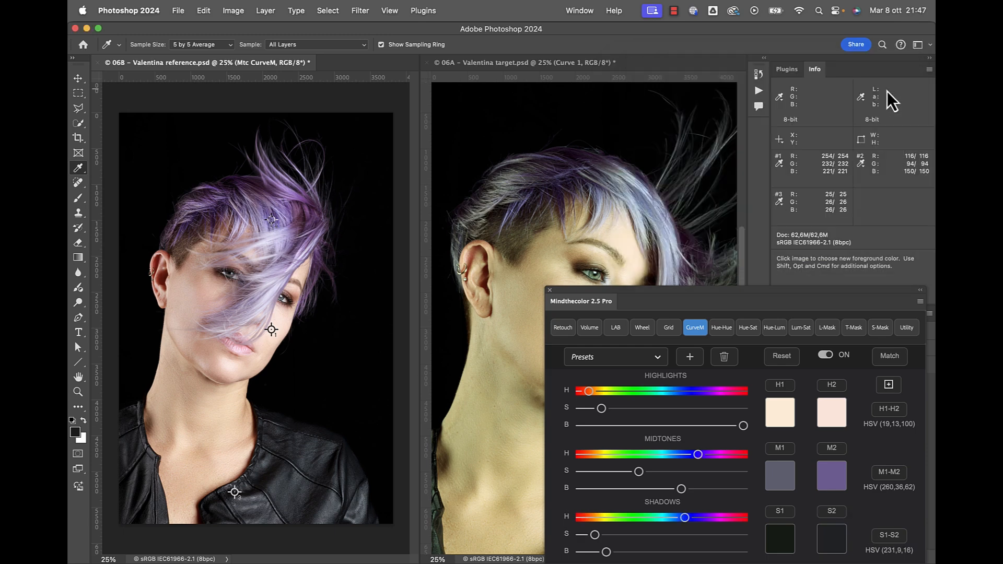
Run Match on the target portrait to create the Mtc CurveM layer, then move the panel aside.
left_click(579, 65)
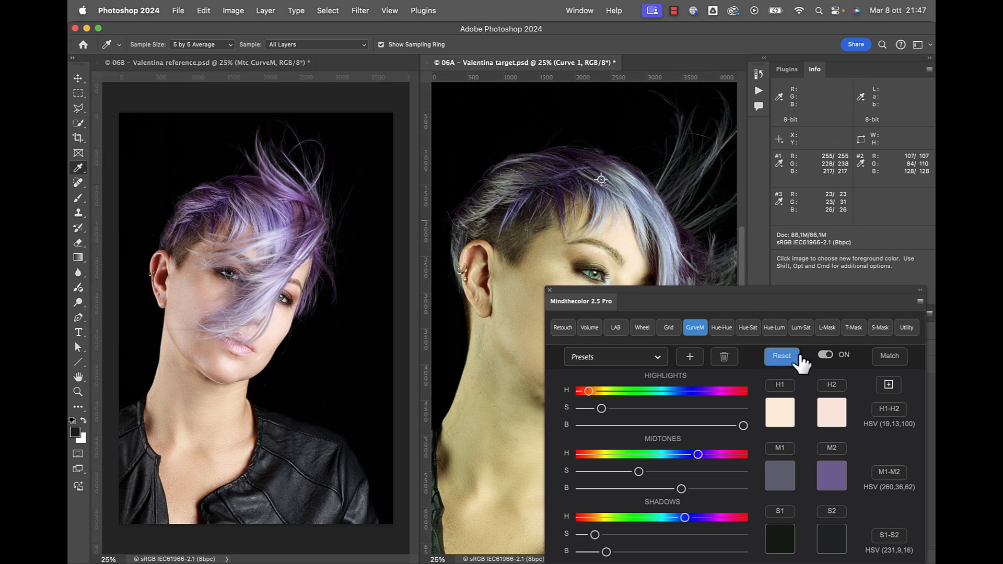
left_click(895, 359)
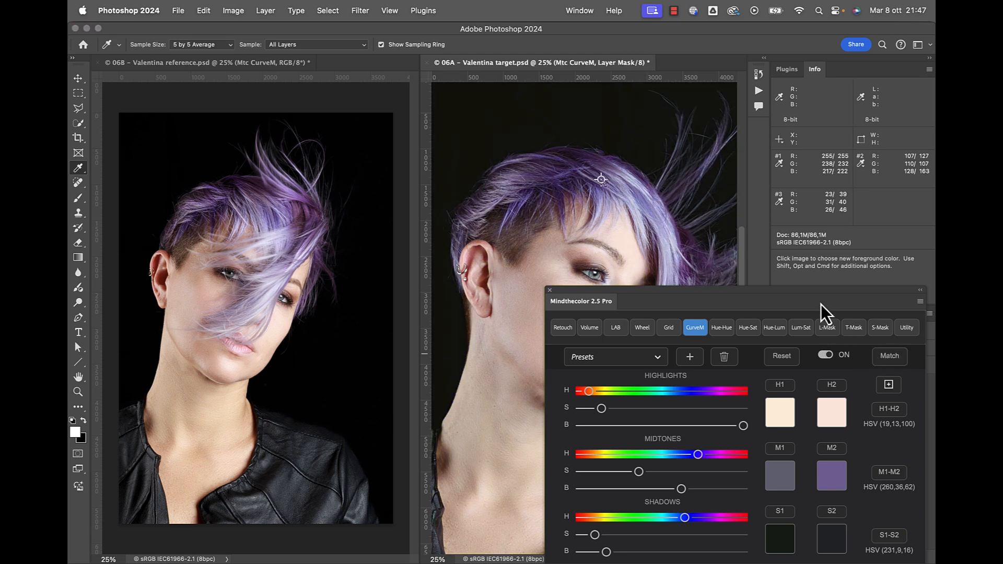
left_click_drag(819, 290, 834, 450)
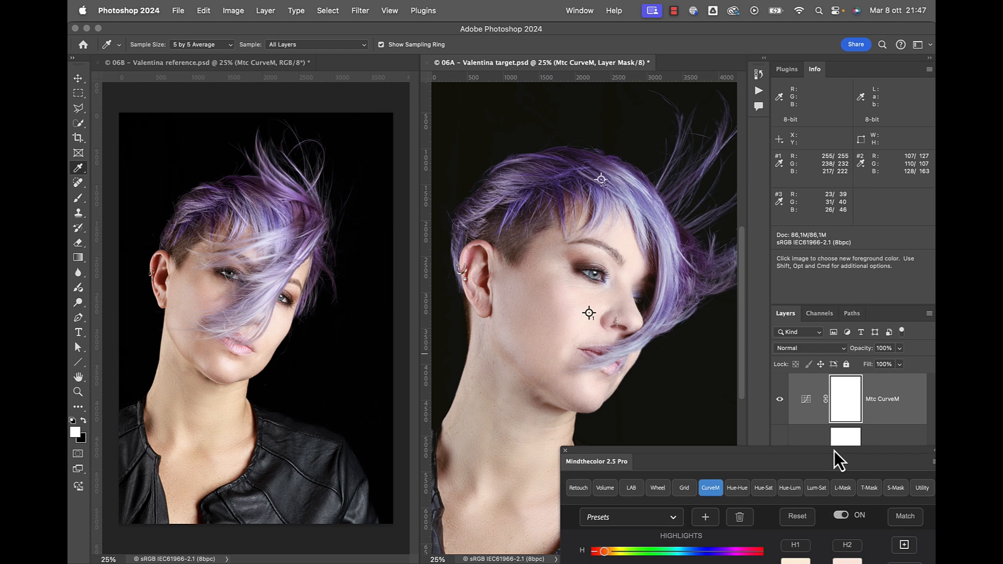
left_click_drag(834, 450, 835, 450)
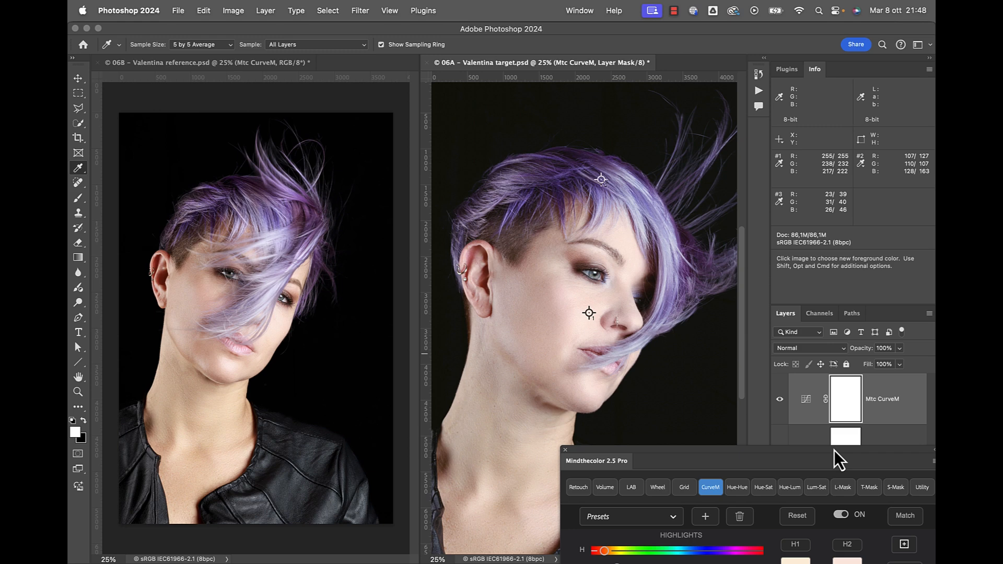
left_click_drag(835, 451, 509, 21)
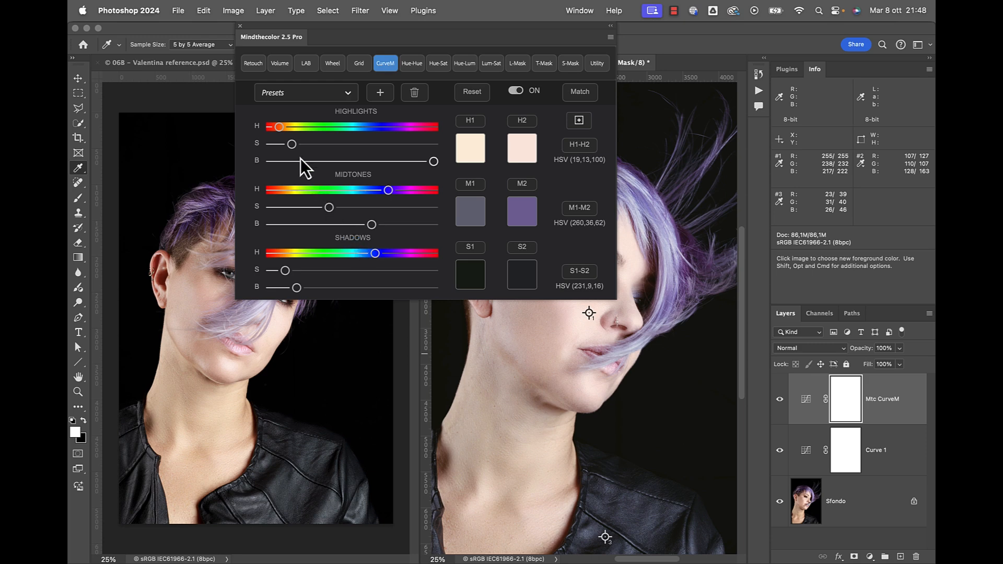
Lower the highlights saturation and brightness to reach HSV 29, 11, 100, and move the panel left.
left_click_drag(292, 147, 283, 129)
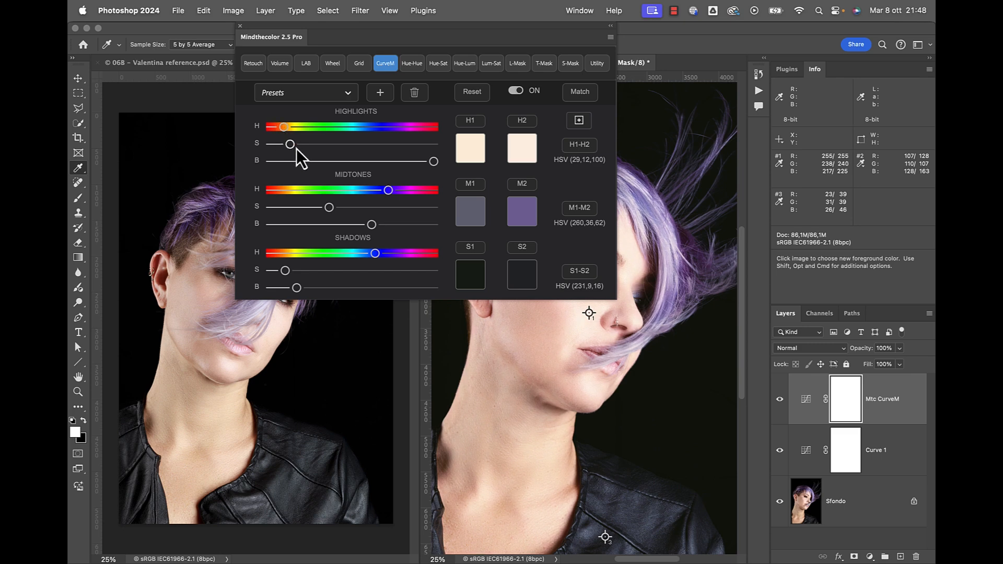
left_click_drag(433, 162, 434, 165)
left_click_drag(290, 145, 289, 146)
left_click_drag(588, 30, 419, 29)
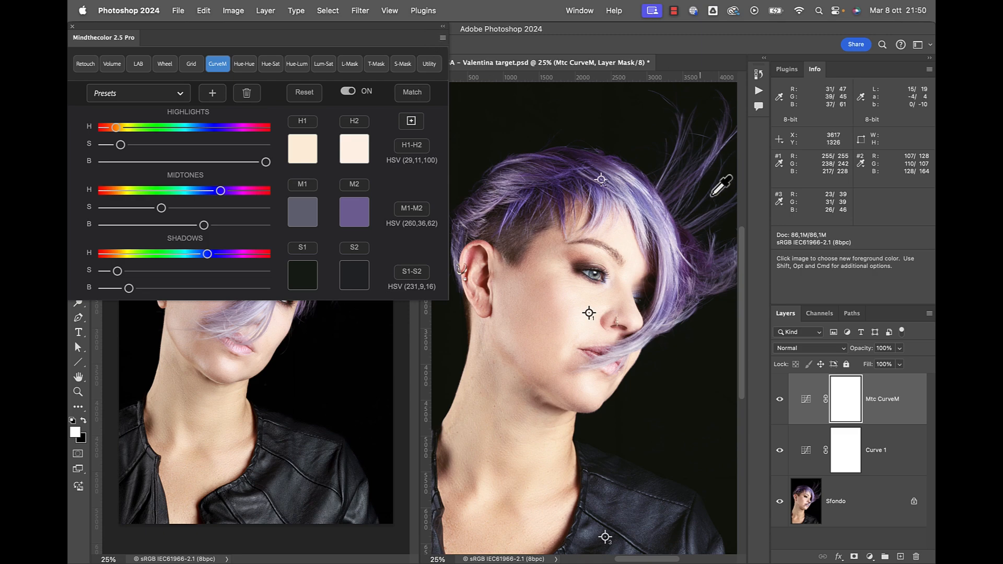
Set the Mtc CurveM layer to Color blend mode and toggle it to compare.
left_click(807, 348)
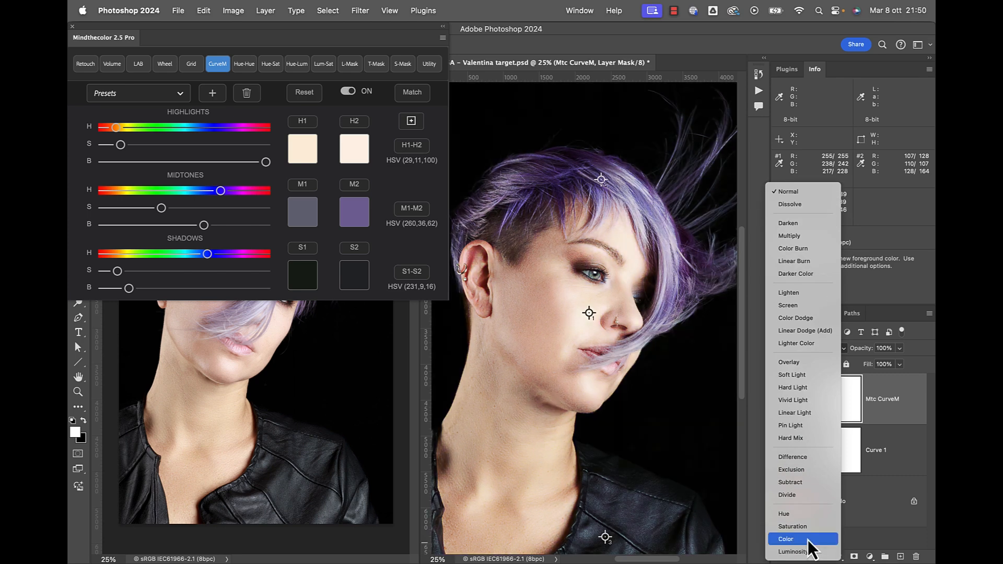
left_click(808, 542)
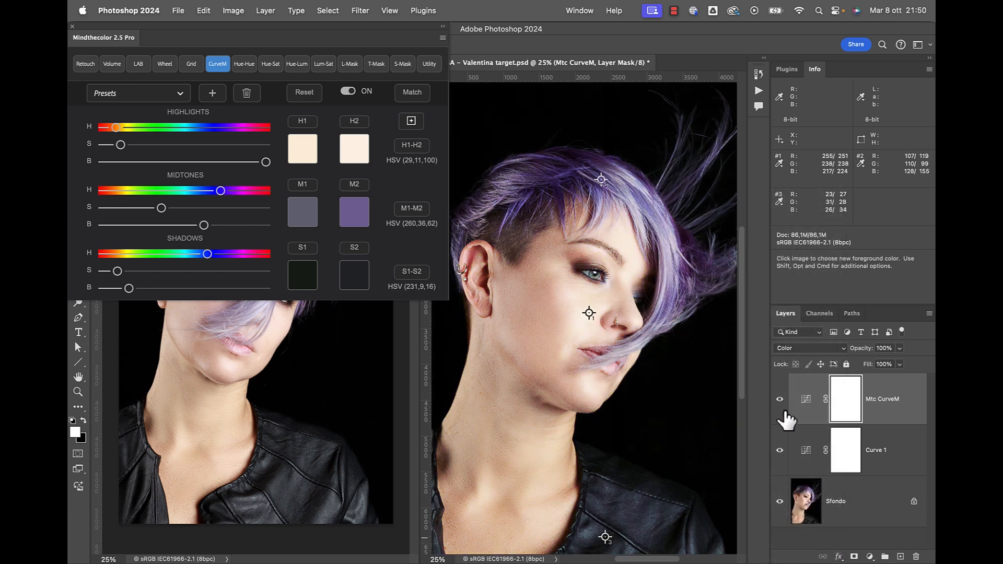
left_click(780, 399)
left_click(779, 399)
Switch the Mtc CurveM layer to Hue blend mode and compare before and after.
left_click(797, 352)
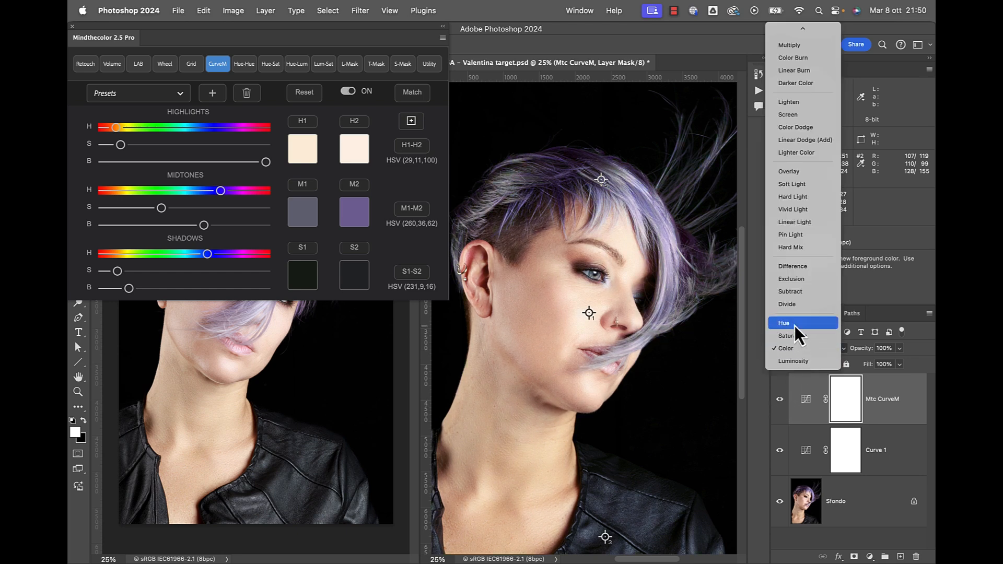
left_click(795, 324)
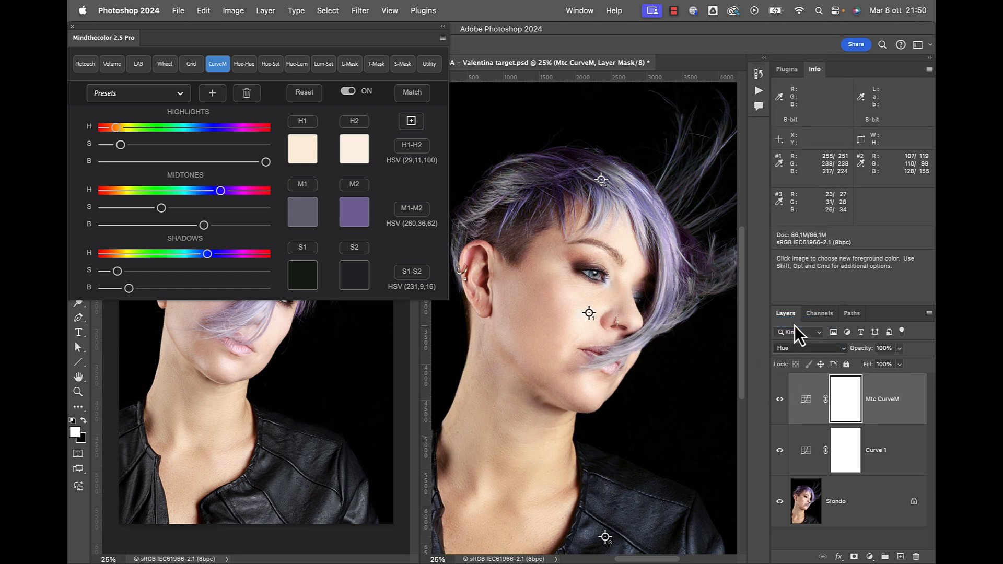
left_click(779, 399)
left_click(780, 399)
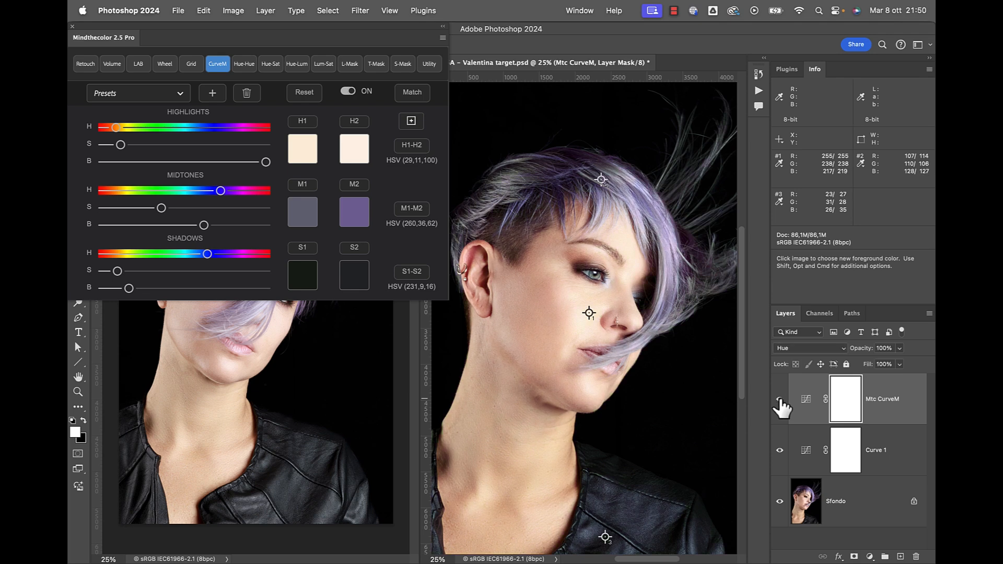